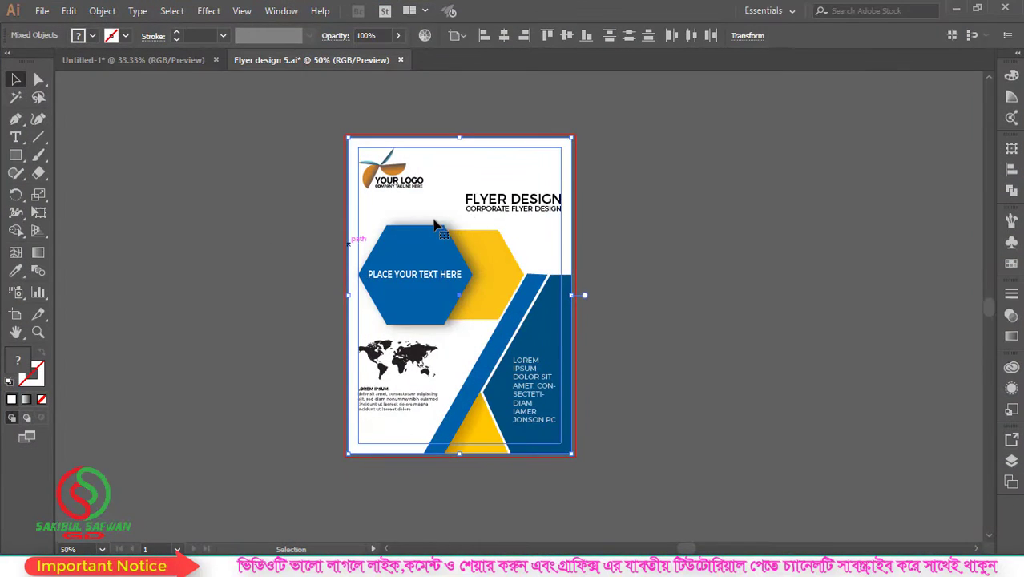
- Release the flyer group's clipping mask, then clear the selection
scroll(538, 204, down, 1)
alt+scroll(449, 234, up, 1)
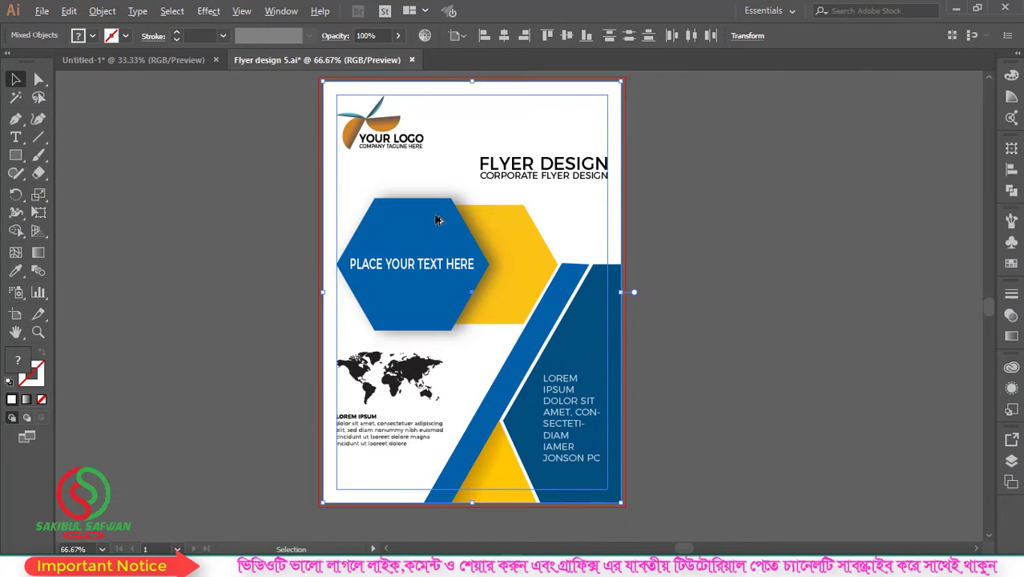
click(527, 193)
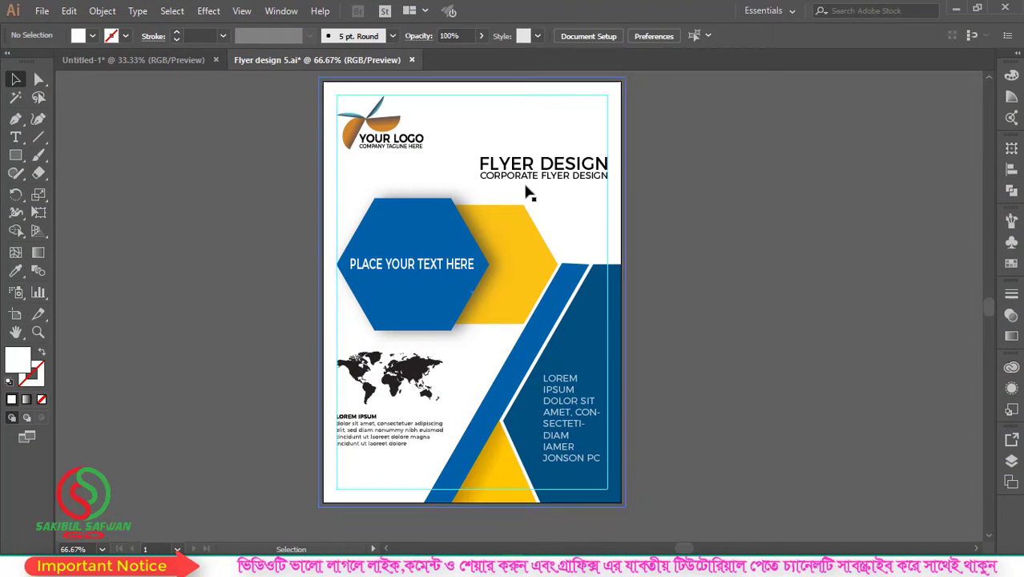
right_click(533, 193)
click(601, 281)
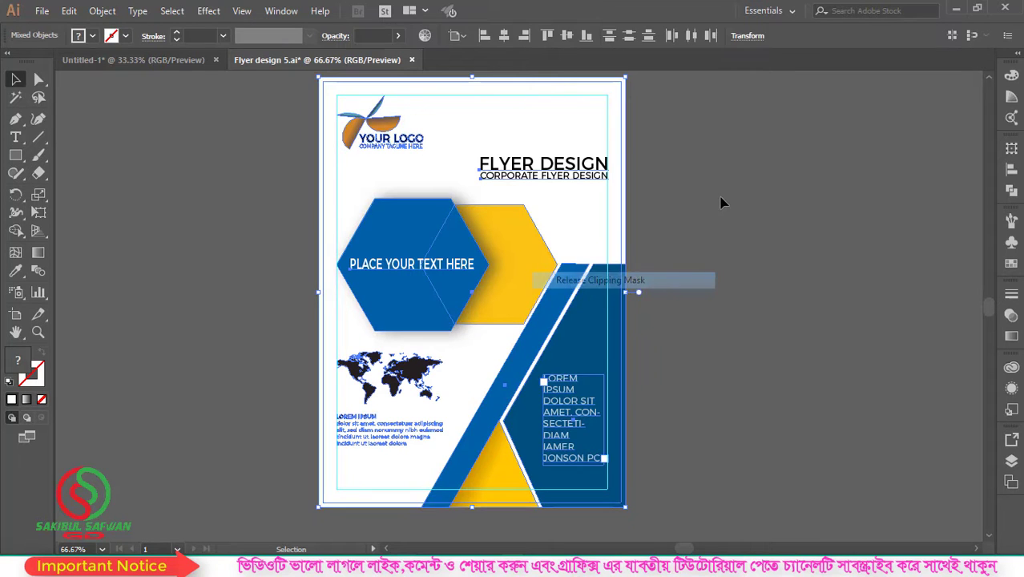
click(721, 203)
- Bring up the Slice Tool flyout in the toolbar
alt+scroll(519, 157, up, 1)
alt+scroll(519, 161, up, 1)
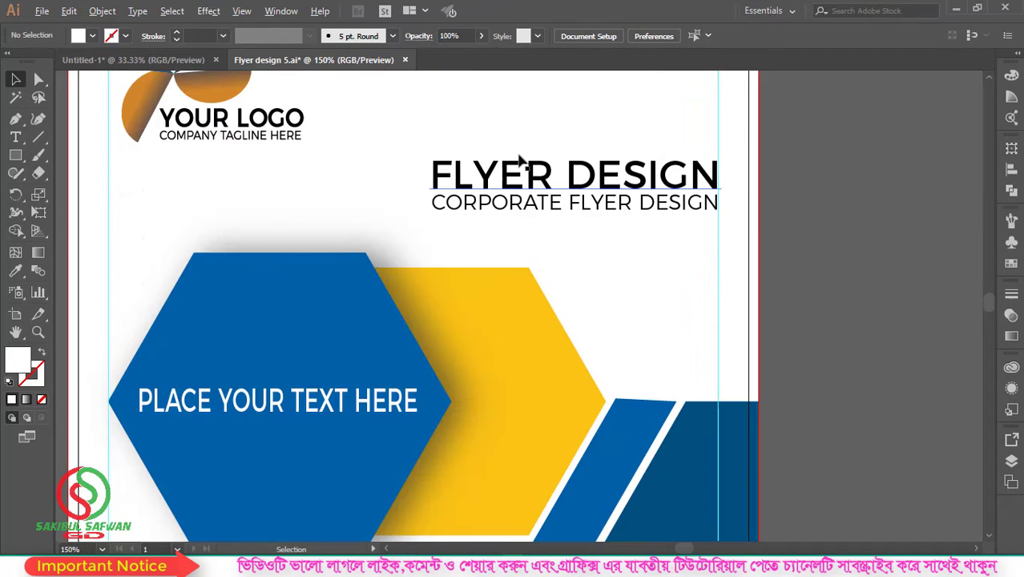
alt+scroll(519, 160, down, 1)
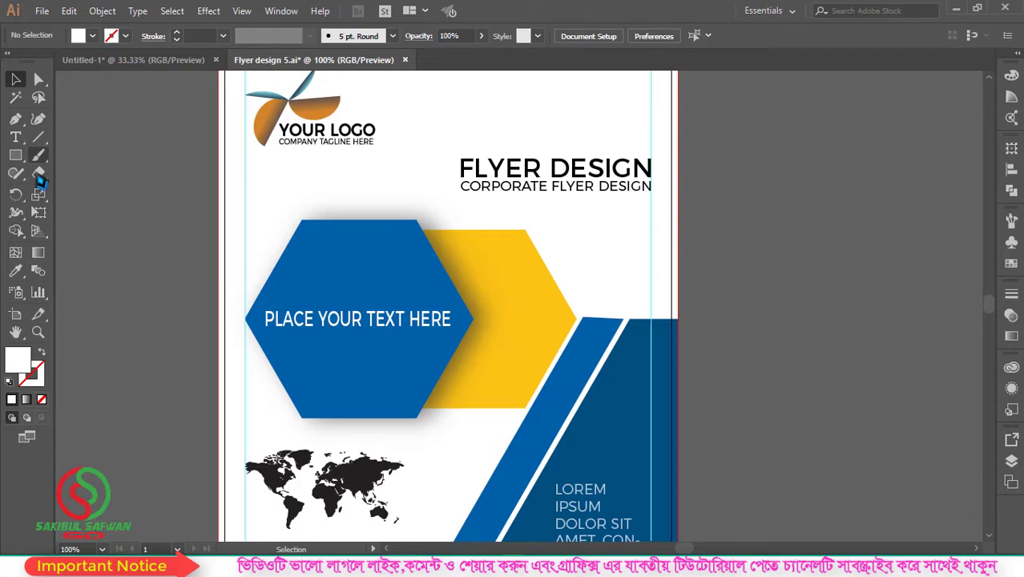
click(43, 321)
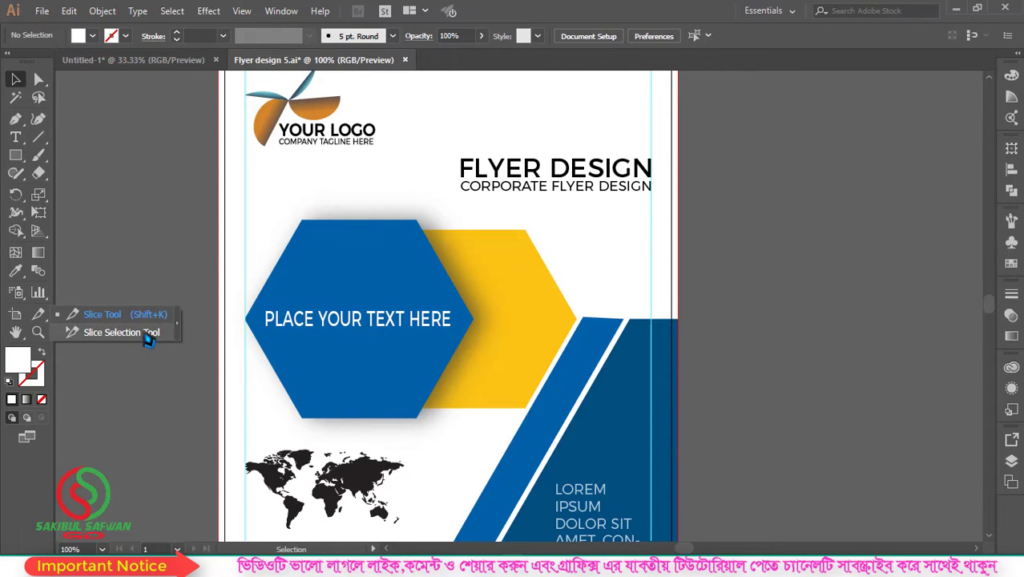
click(44, 321)
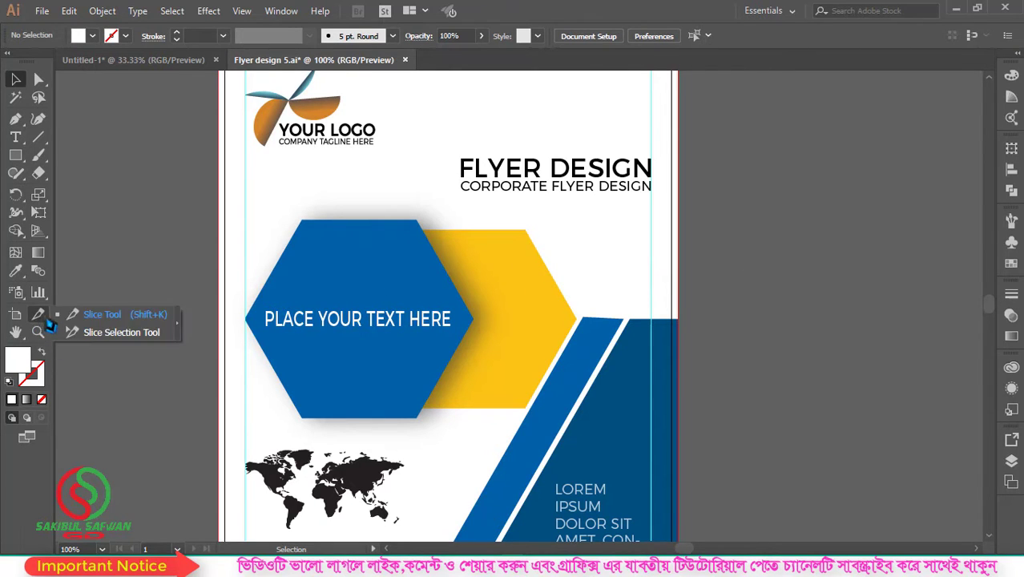
scroll(521, 272, up, 2)
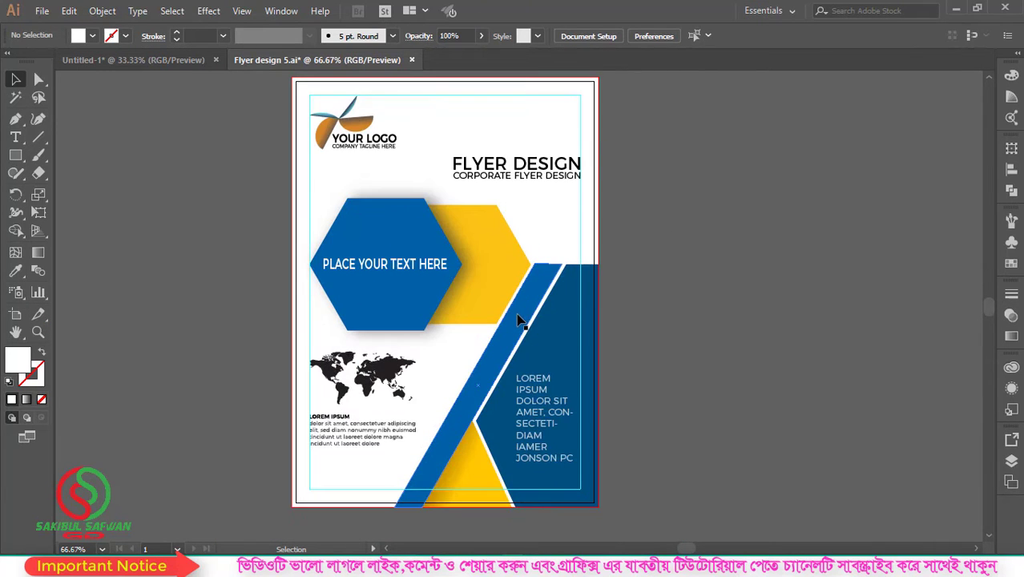
scroll(520, 320, up, 1)
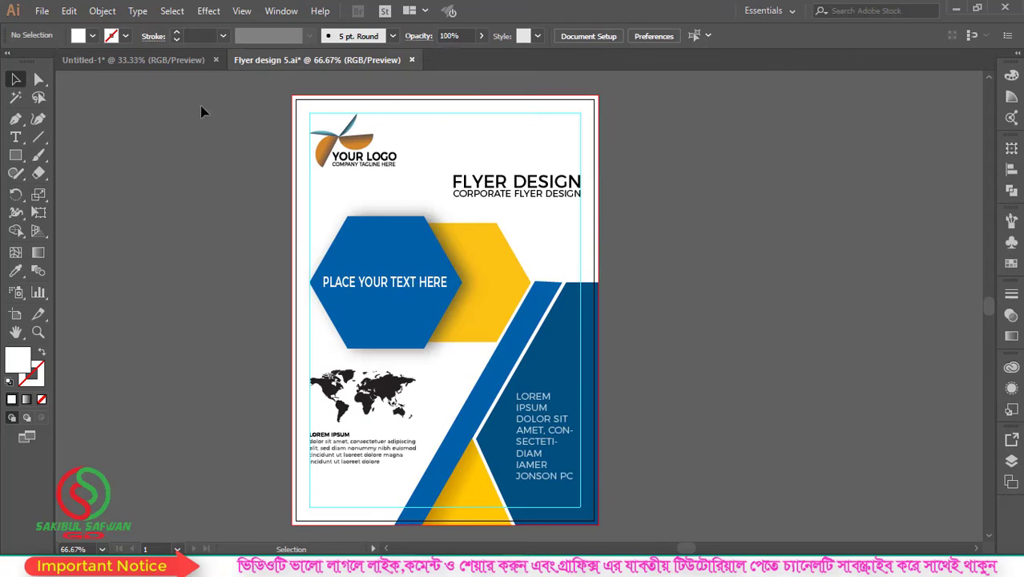
- Zoom in and draw a Slice Tool rectangle around the YOUR LOGO mark and tagline
click(41, 12)
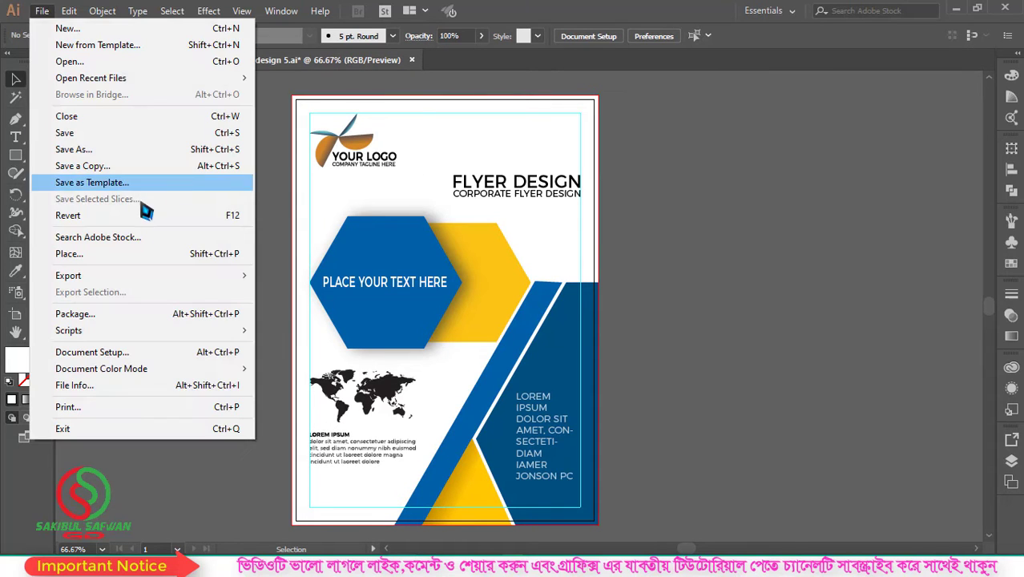
mouse_move(68, 276)
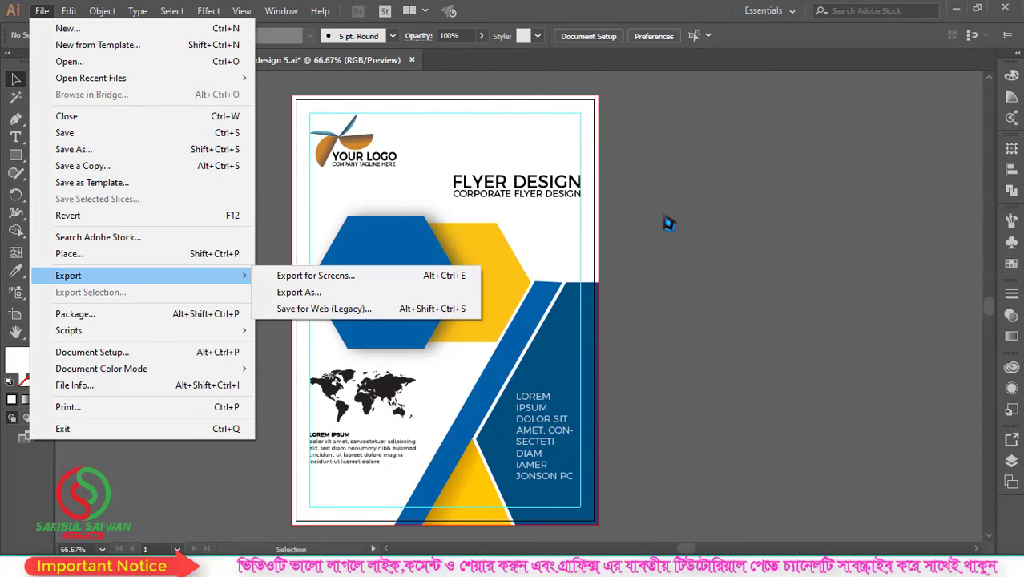
click(669, 257)
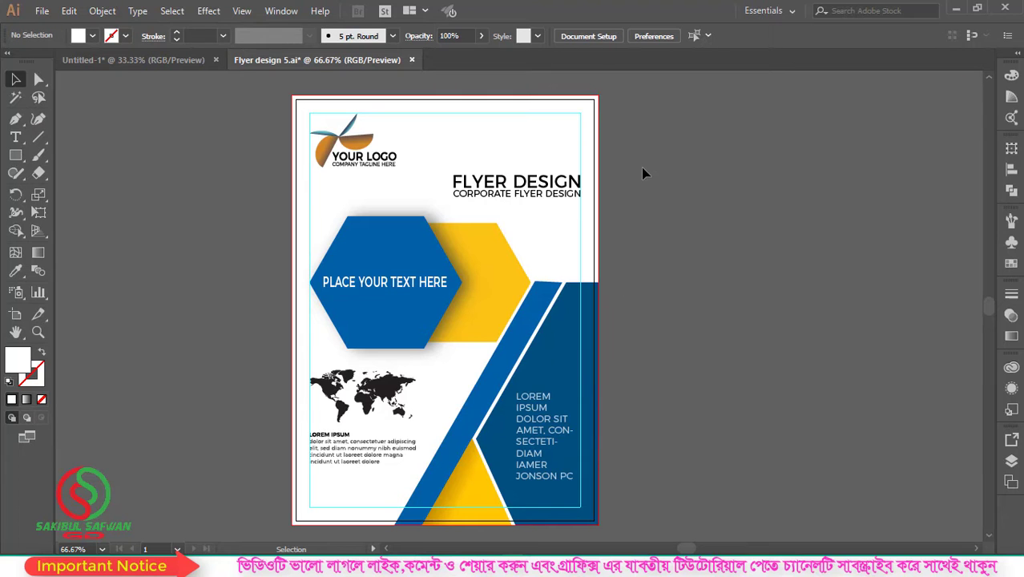
alt+scroll(313, 142, up, 2)
alt+scroll(307, 142, up, 1)
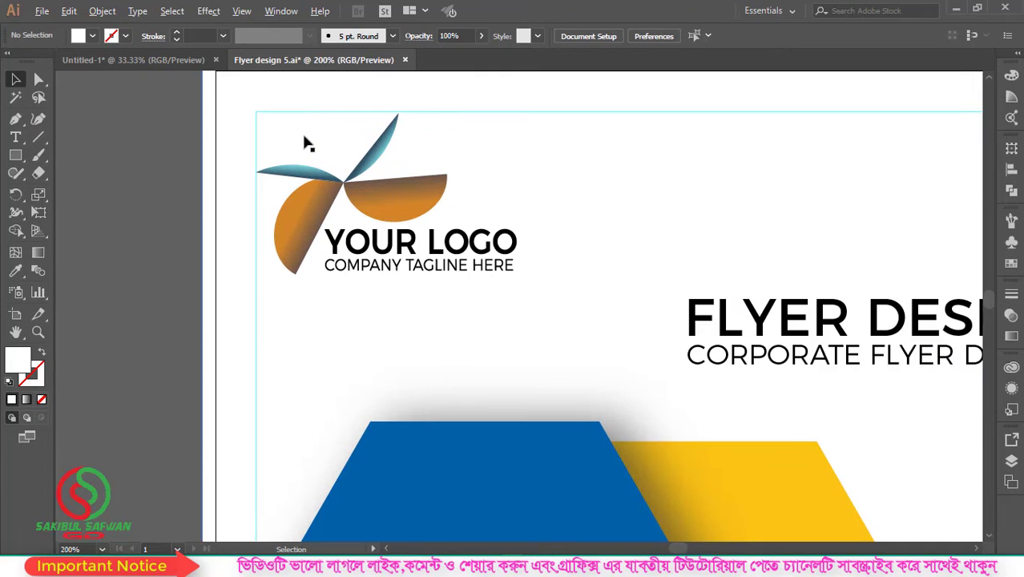
alt+scroll(308, 143, up, 1)
alt+scroll(217, 174, down, 2)
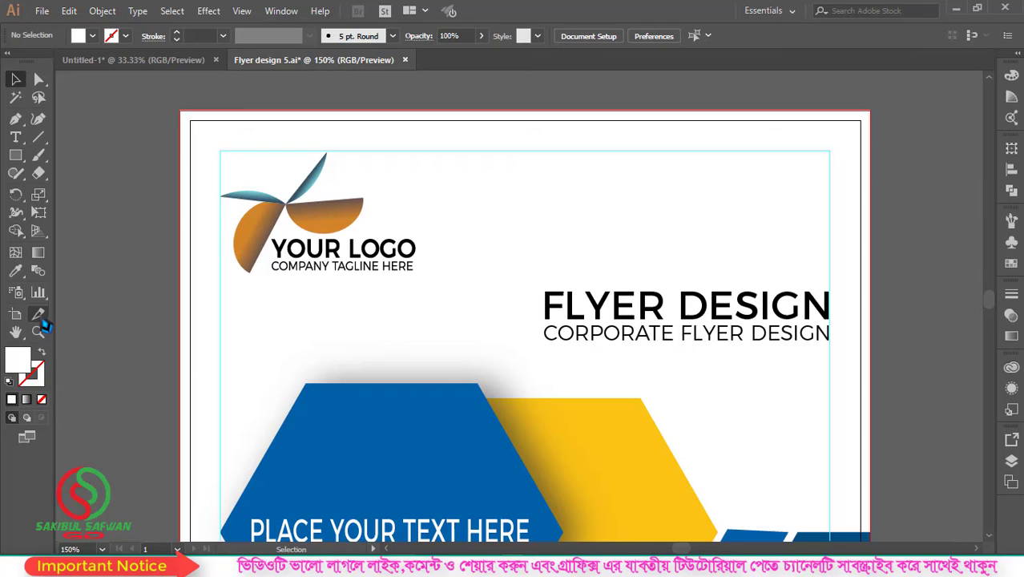
drag(38, 314, 102, 313)
drag(213, 150, 443, 287)
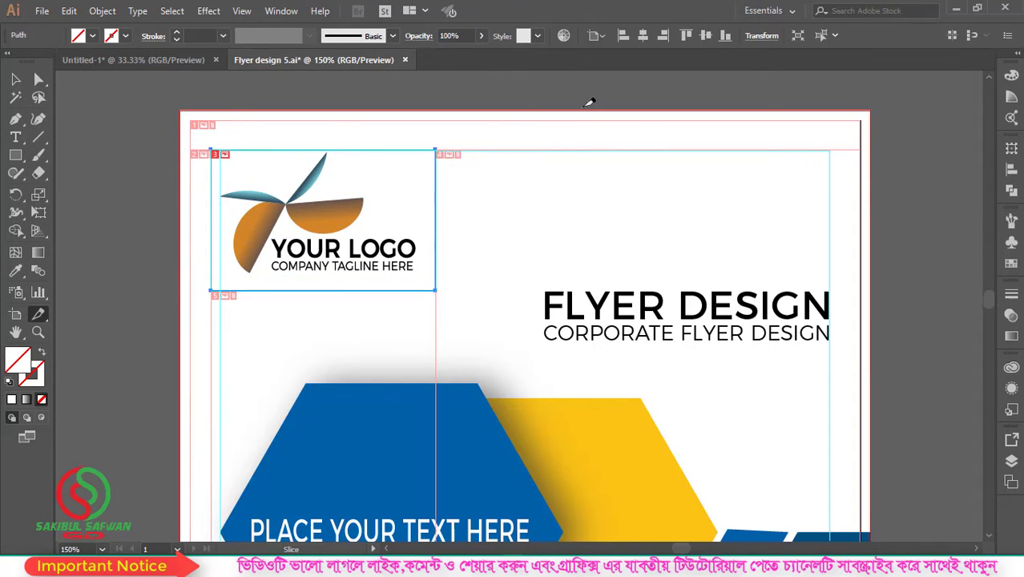
click(42, 11)
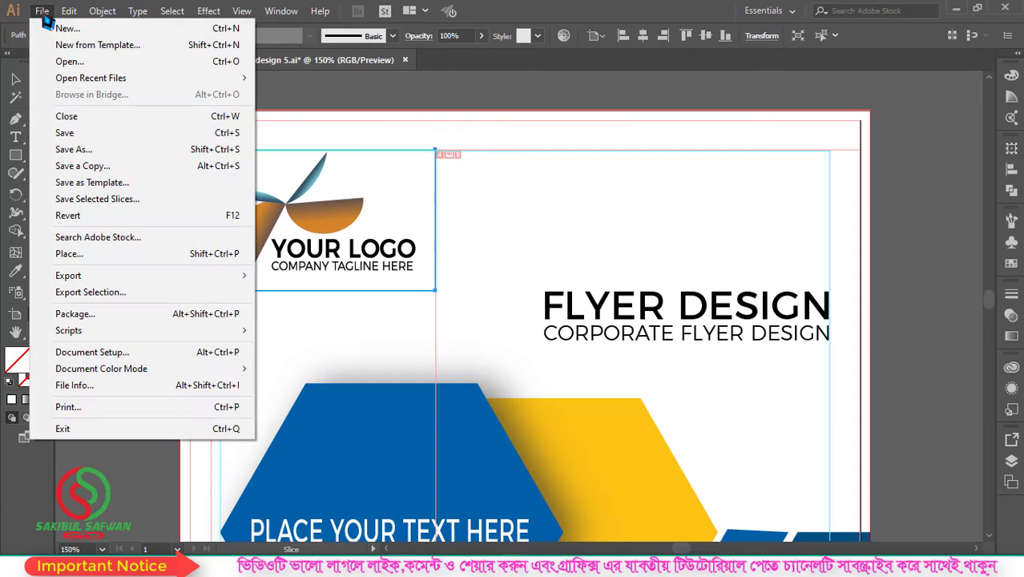
- Save the selected logo slice as an Images Only file named 'dfghdfghdfg'
click(93, 200)
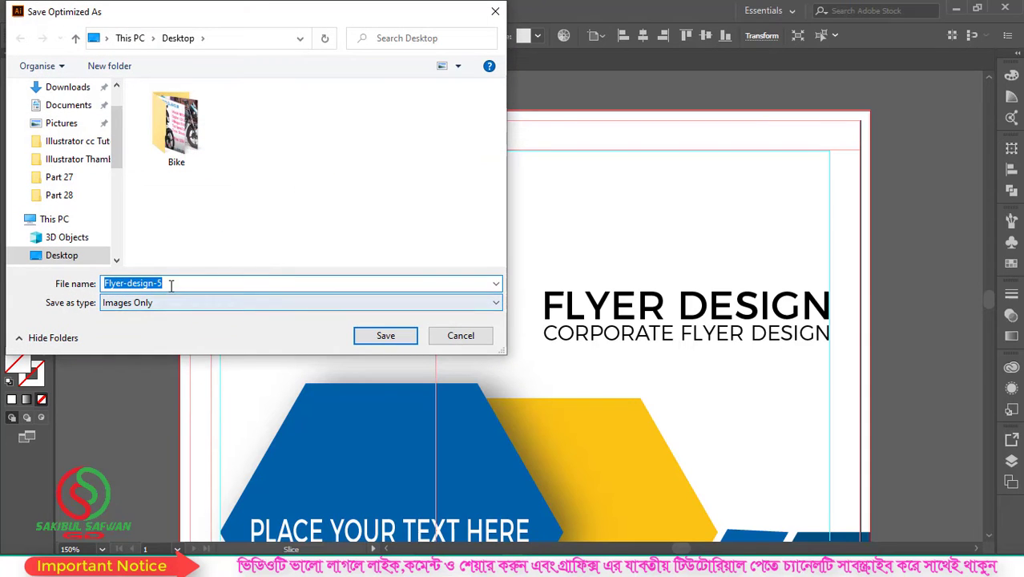
text(dfgh)
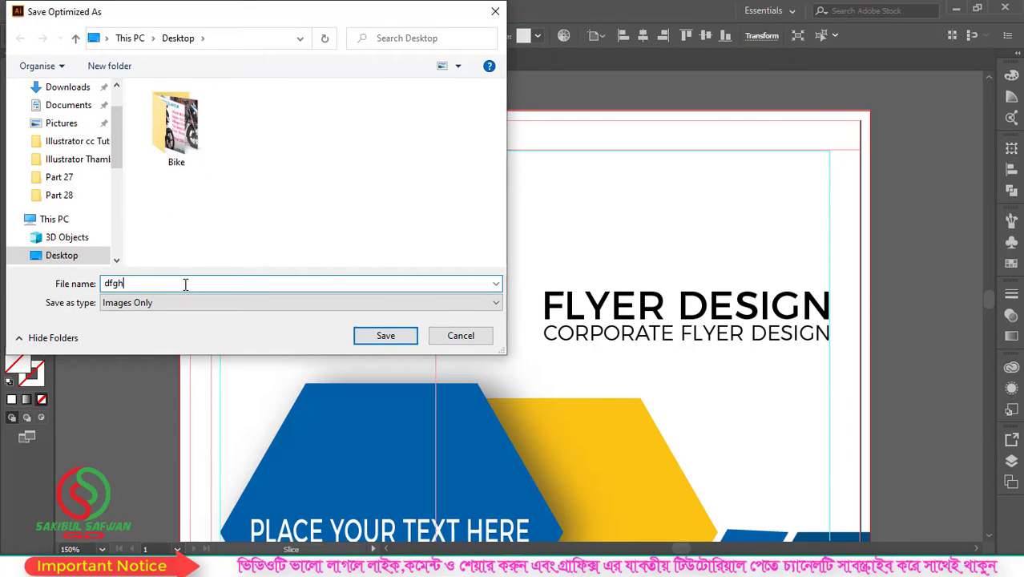
text(dfghdfg)
click(390, 339)
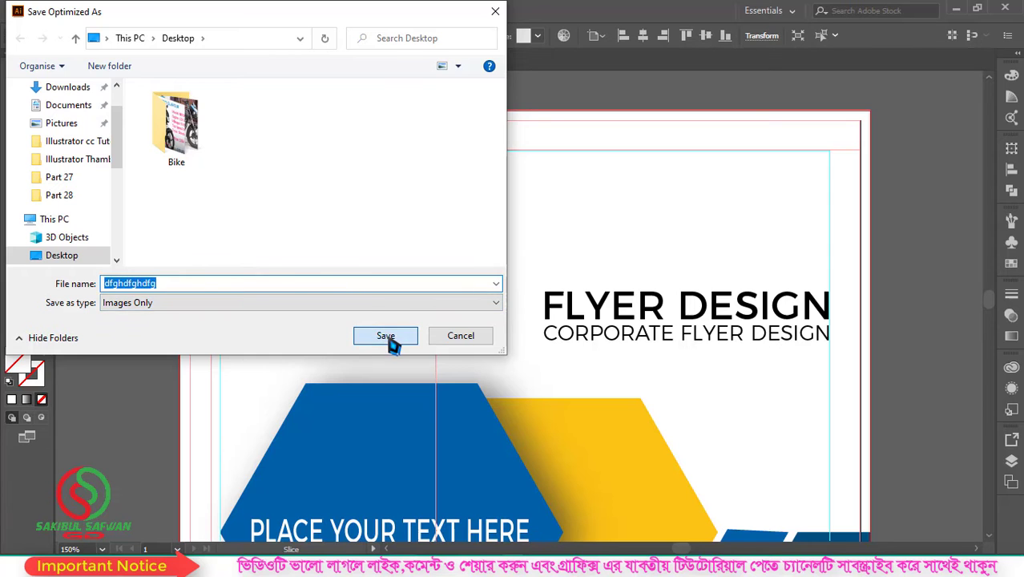
click(956, 9)
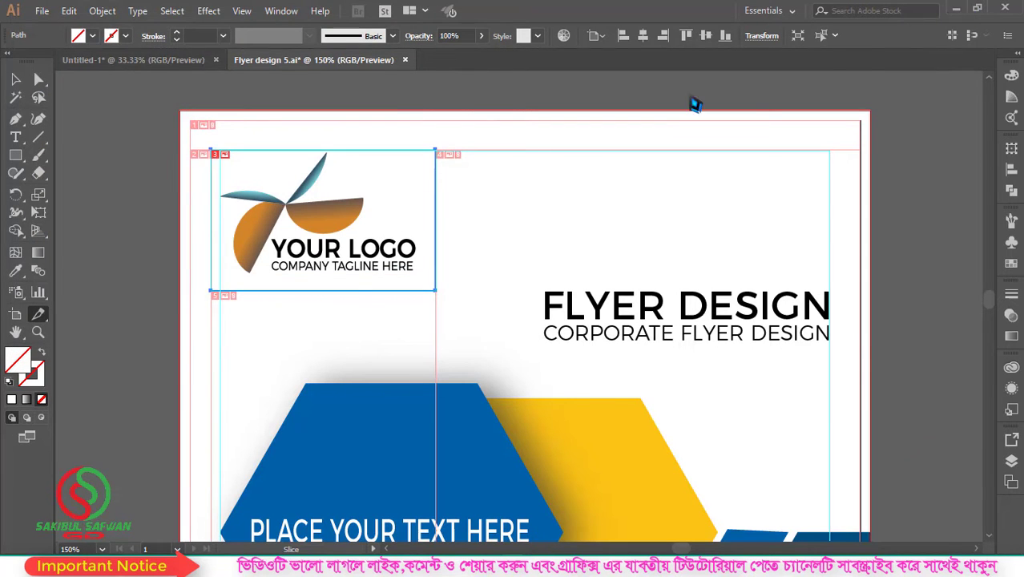
- Refresh the desktop, open the images folder and view the logo GIF in Picasa
right_click(186, 179)
click(222, 225)
double_click(94, 437)
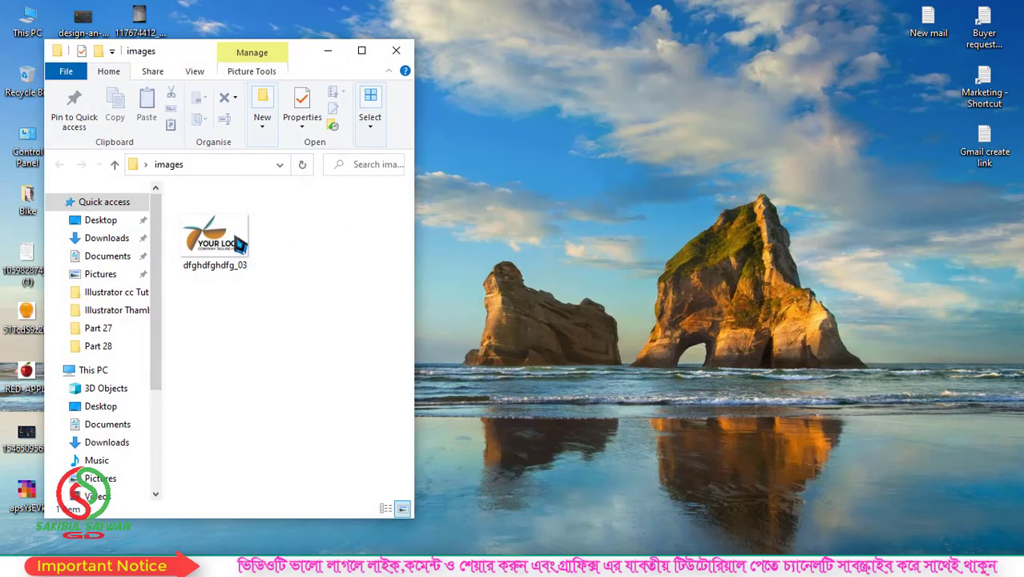
double_click(239, 246)
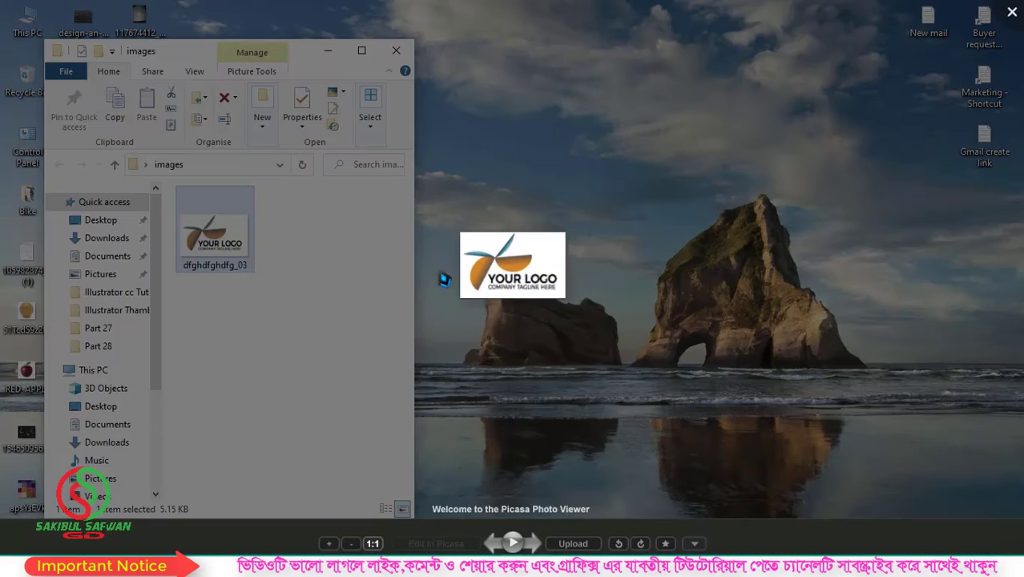
double_click(656, 181)
key(Escape)
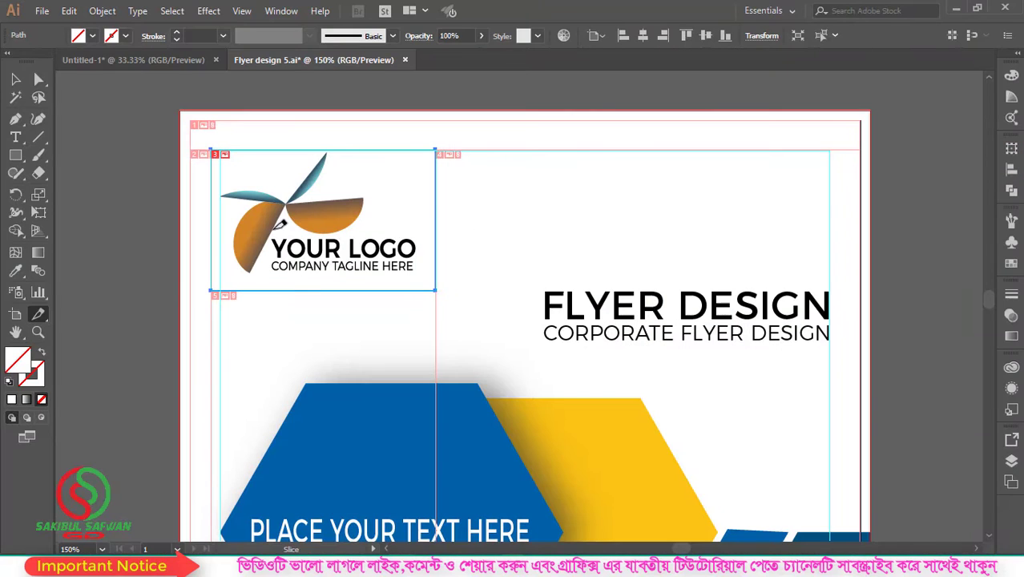
- Drag one slice over the FLYER DESIGN title and another over the hexagon text panel
scroll(257, 212, down, 1)
scroll(208, 205, down, 1)
alt+scroll(195, 198, down, 1)
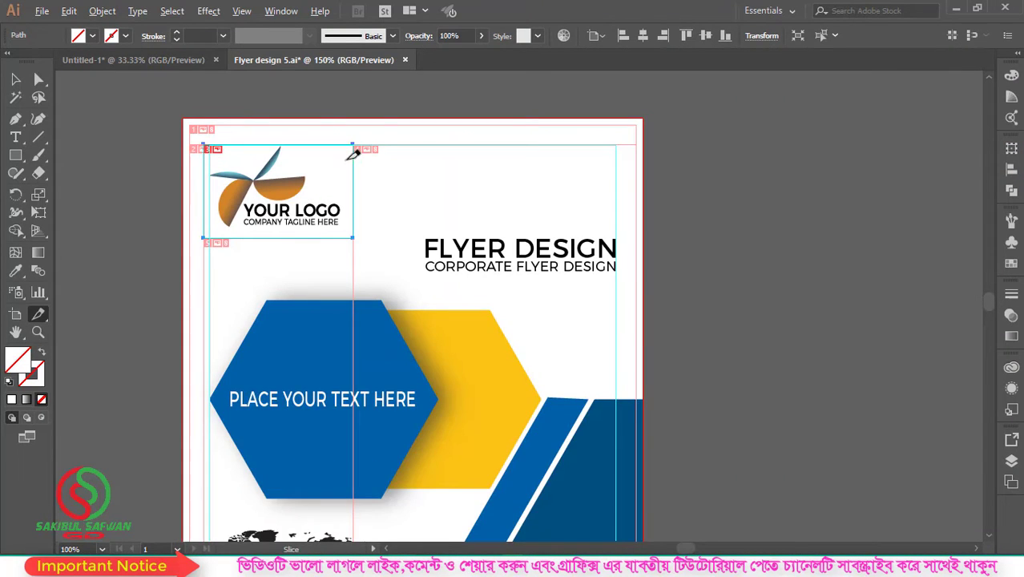
alt+scroll(352, 153, up, 1)
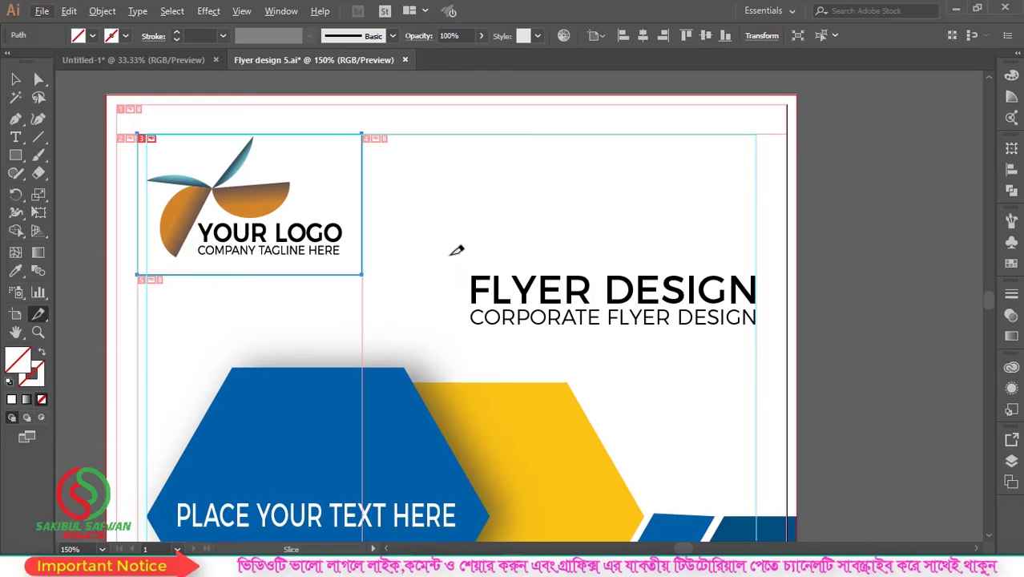
drag(448, 254, 784, 341)
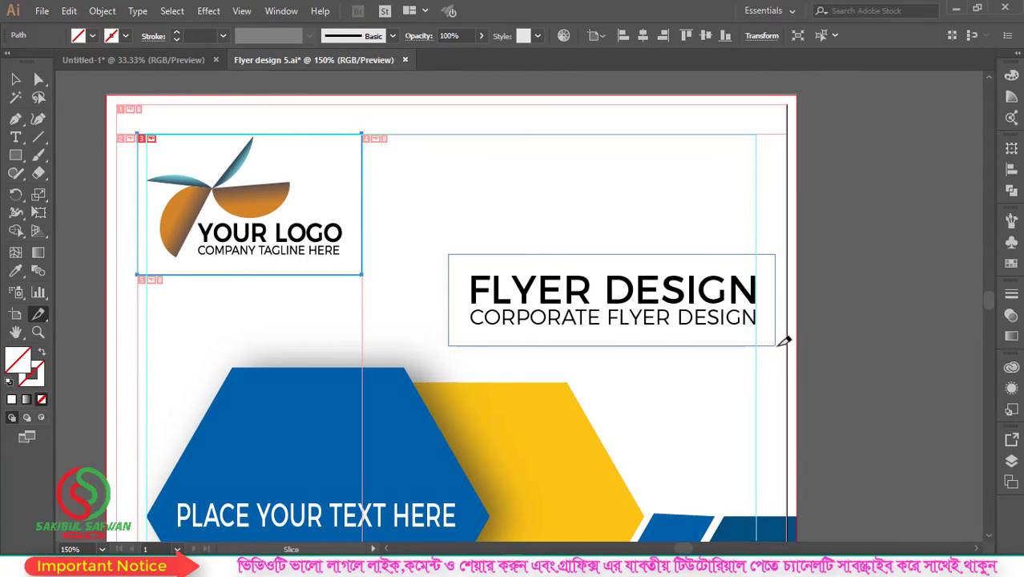
scroll(544, 295, down, 3)
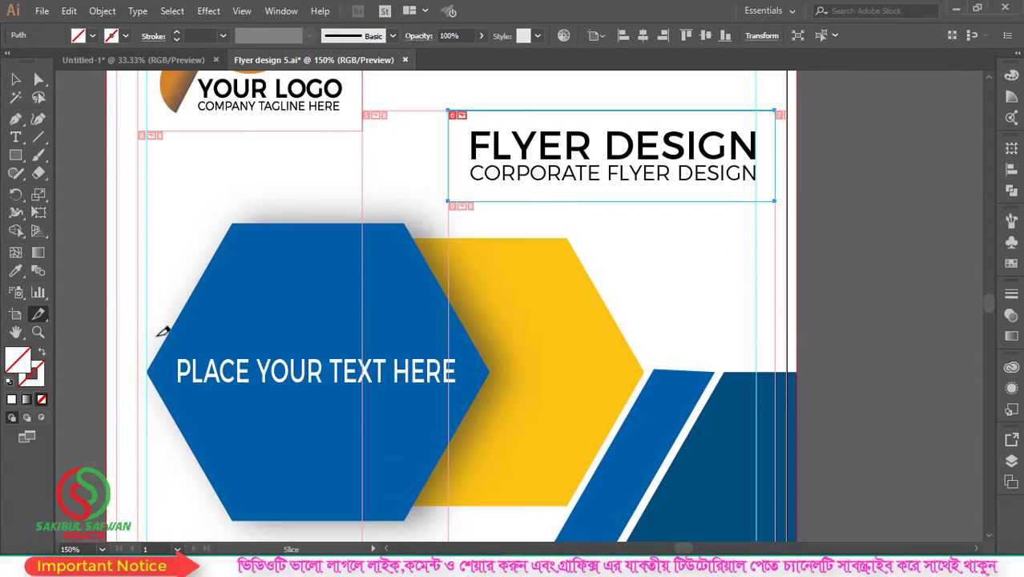
drag(143, 327, 521, 431)
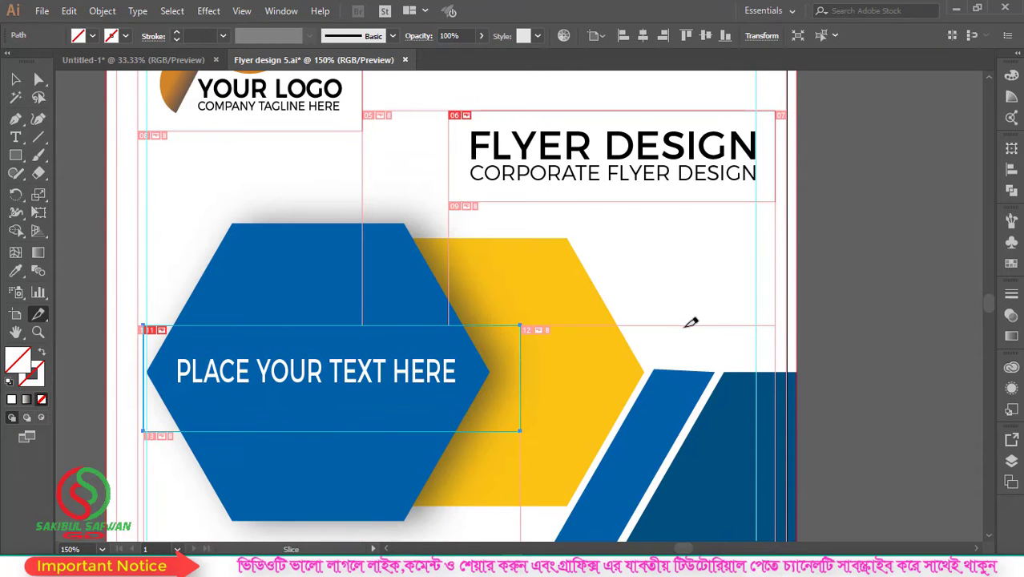
- Save the selected banner slice to the Desktop under its default name
scroll(691, 323, up, 1)
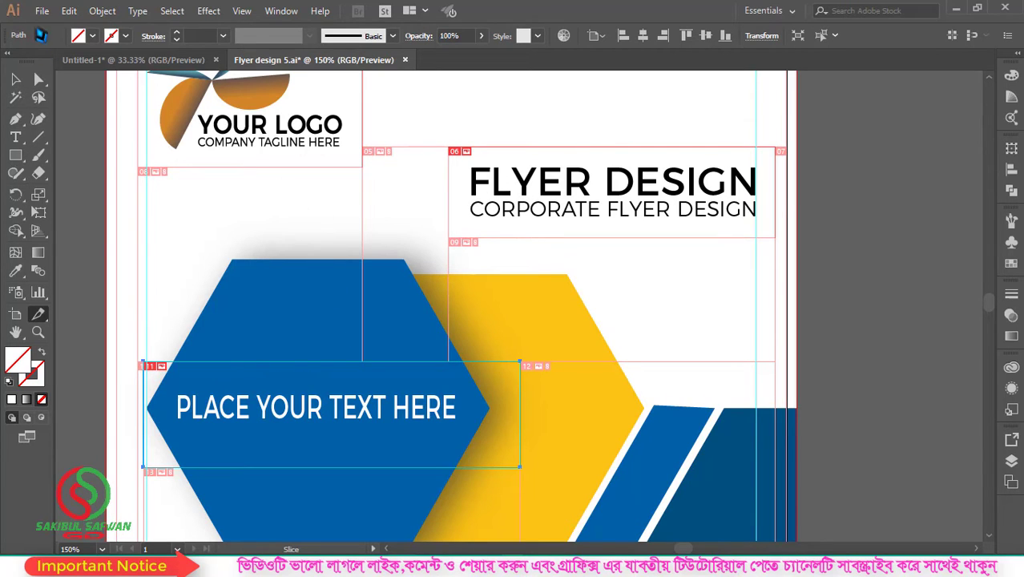
click(42, 10)
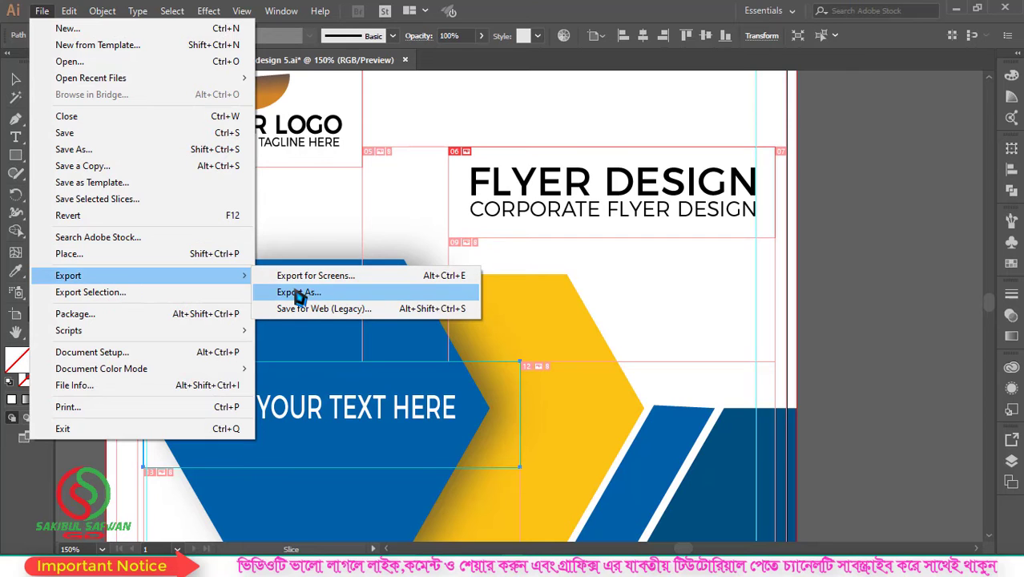
click(45, 13)
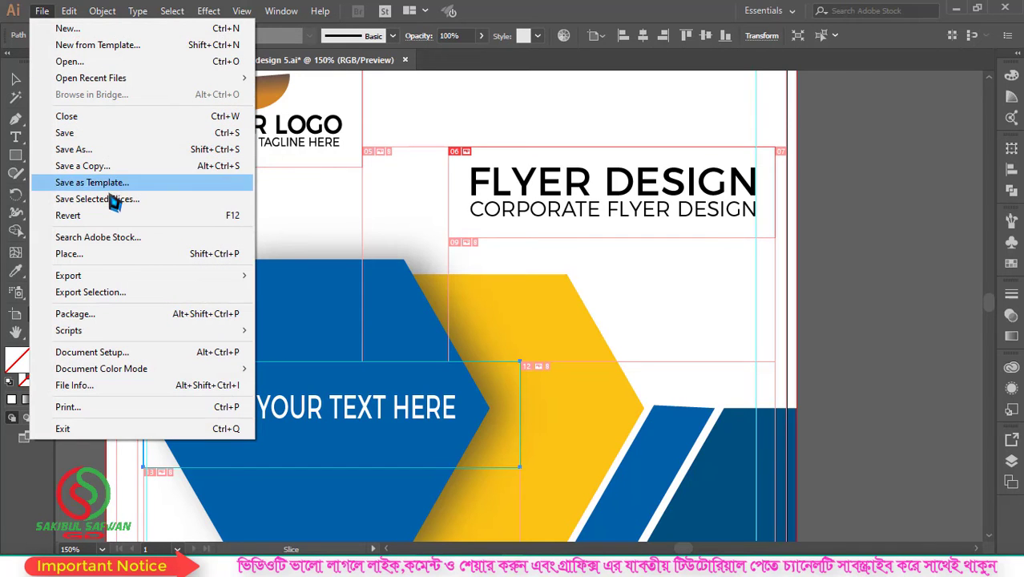
click(112, 201)
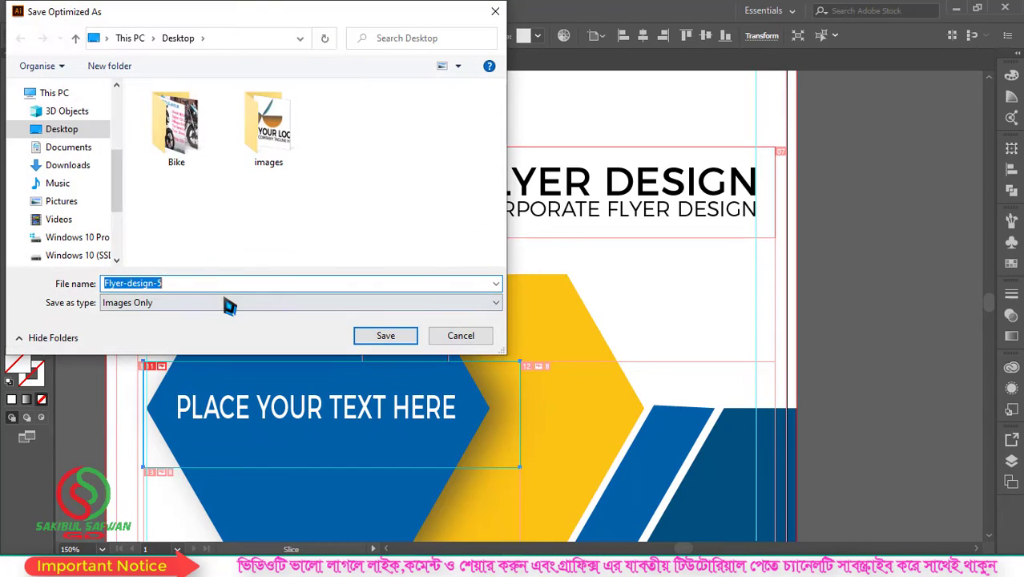
click(387, 340)
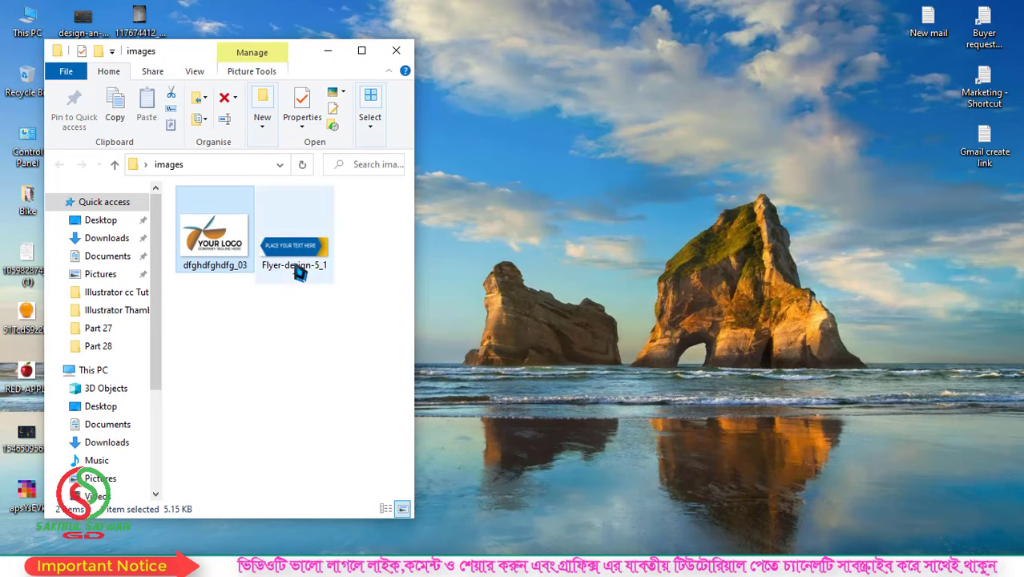
- View Flyer-design-5_1 in Picasa Photo Viewer, then close the viewer
click(299, 258)
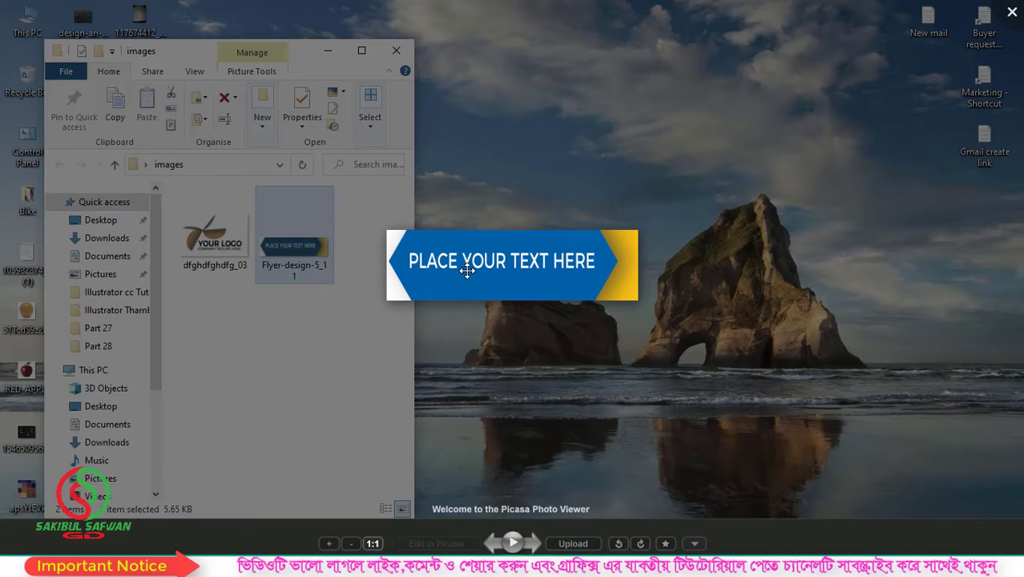
click(1009, 17)
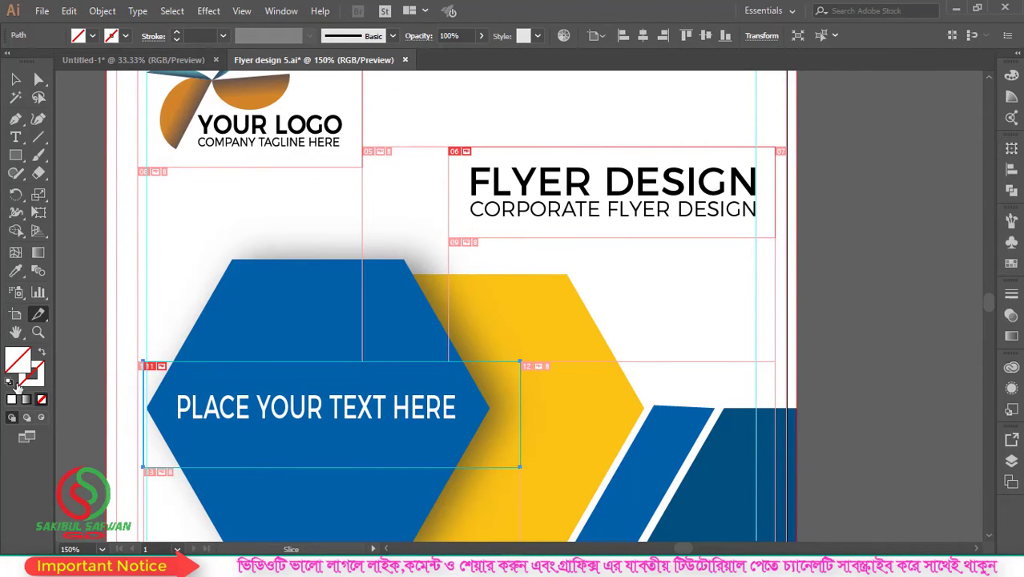
- Select the FLYER DESIGN title slice with the Slice Selection Tool
click(39, 316)
click(144, 333)
click(507, 150)
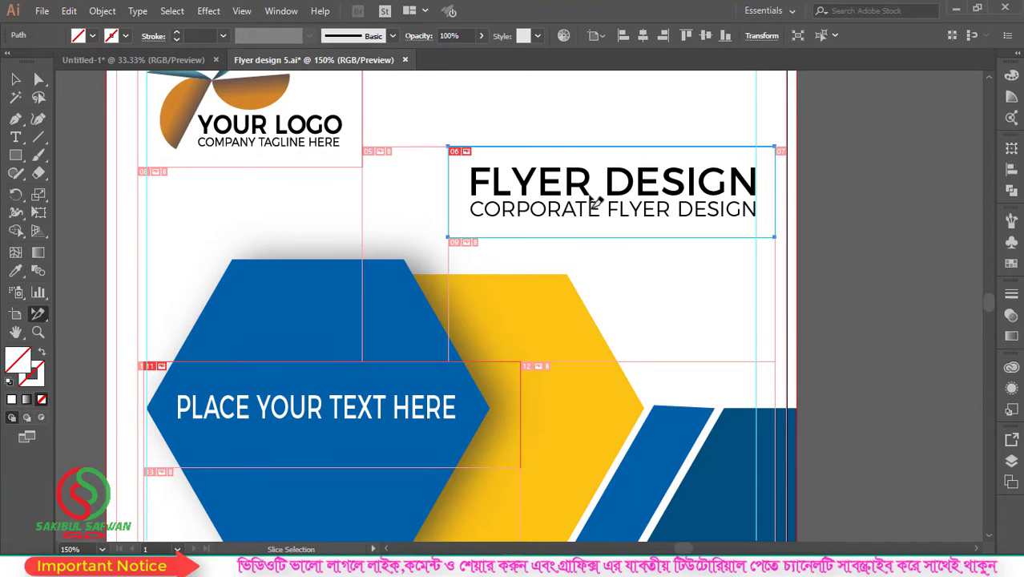
- Save the selected title slice as an image named 'hfghdf'
click(41, 10)
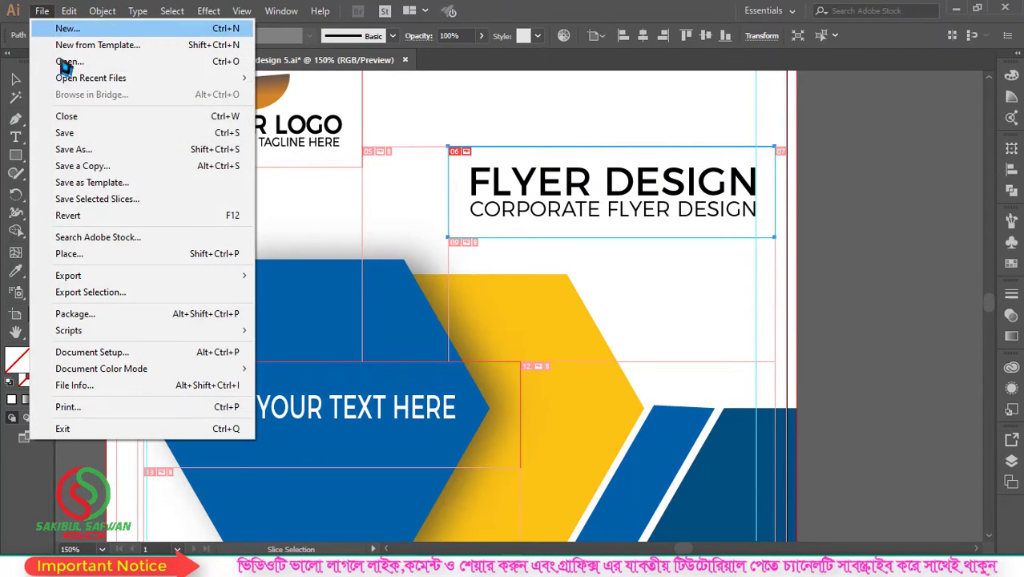
click(110, 202)
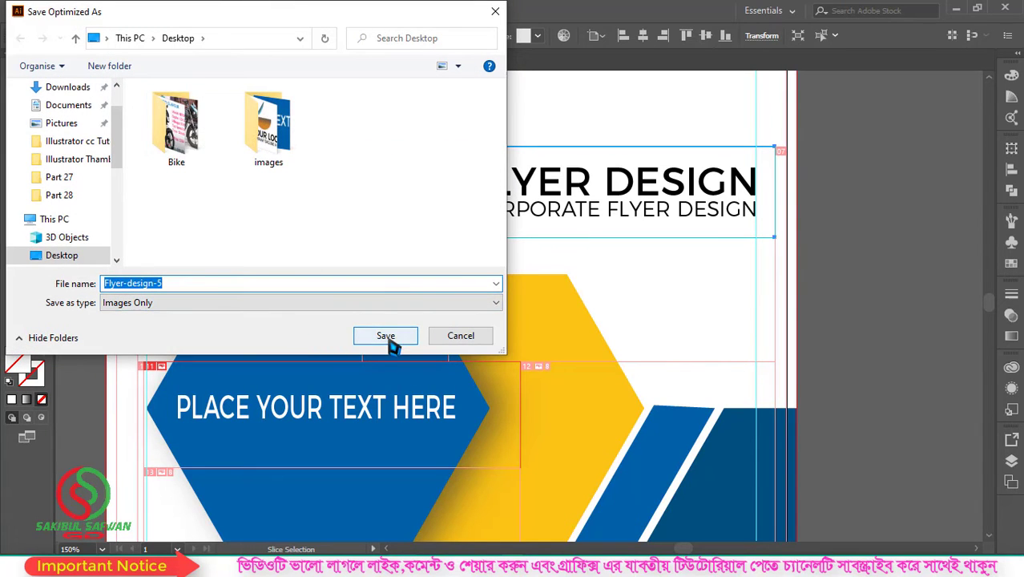
text(hfghdf)
click(383, 335)
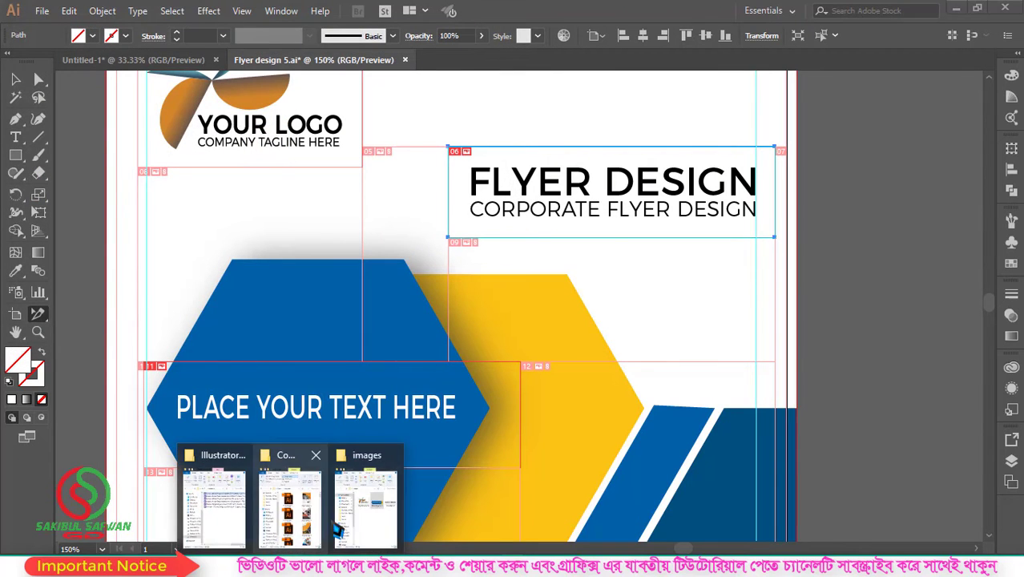
click(357, 513)
double_click(371, 231)
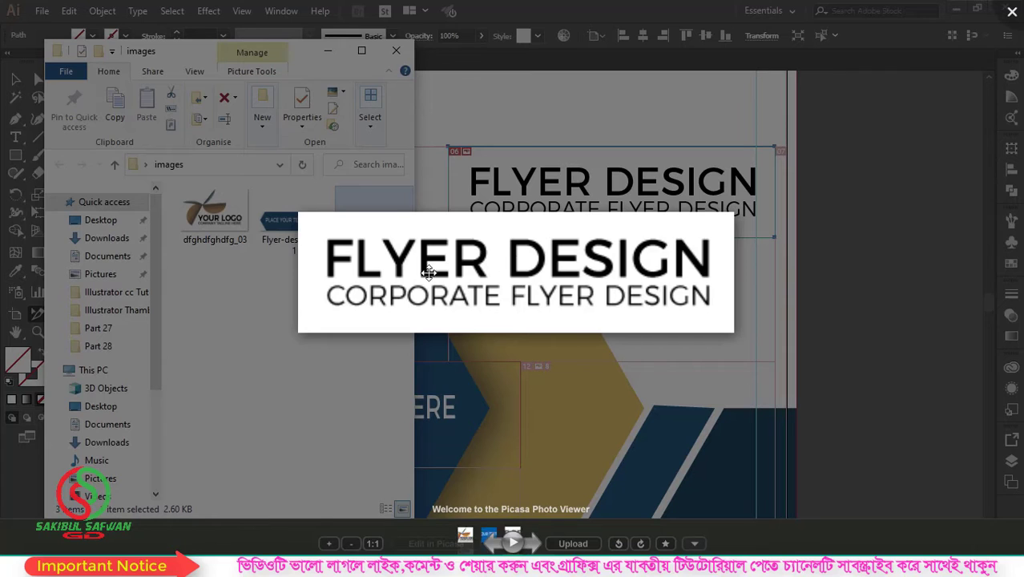
key(Escape)
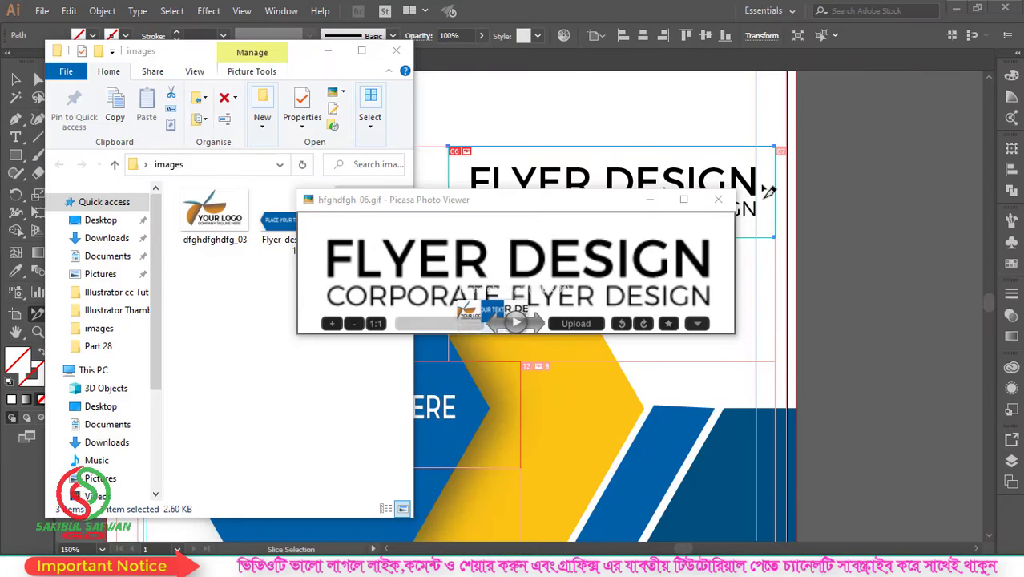
click(718, 199)
click(915, 114)
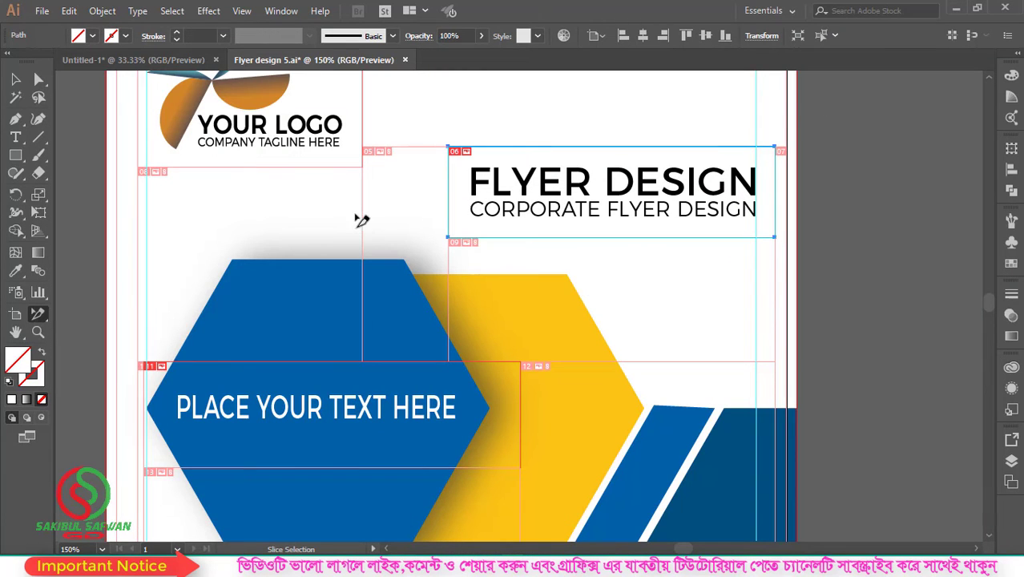
- Trim the title slice's bottom, left and right edges to FLYER DESIGN, then drag it upward
scroll(499, 156, up, 1)
scroll(449, 156, up, 2)
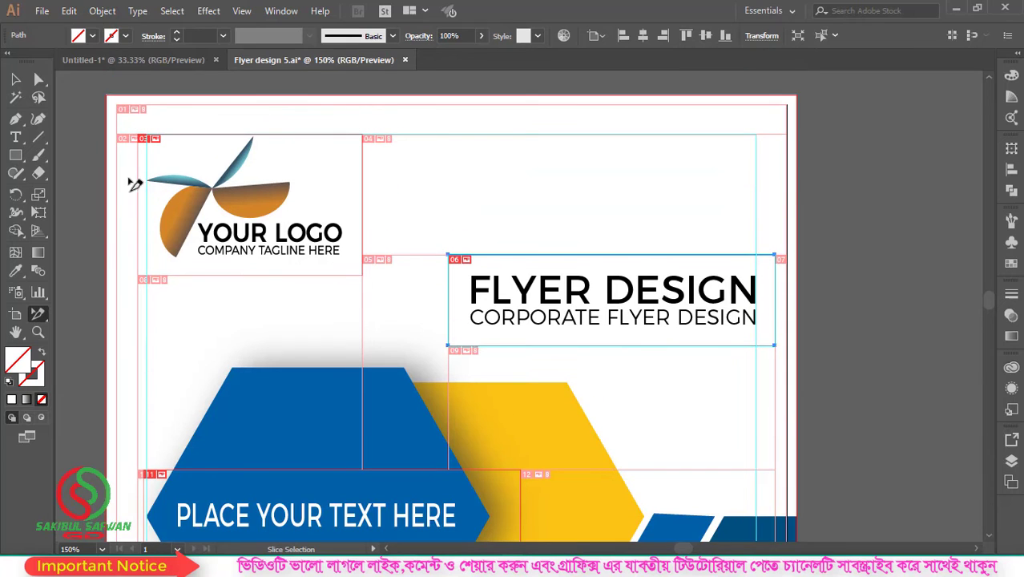
drag(40, 316, 88, 335)
drag(38, 313, 124, 339)
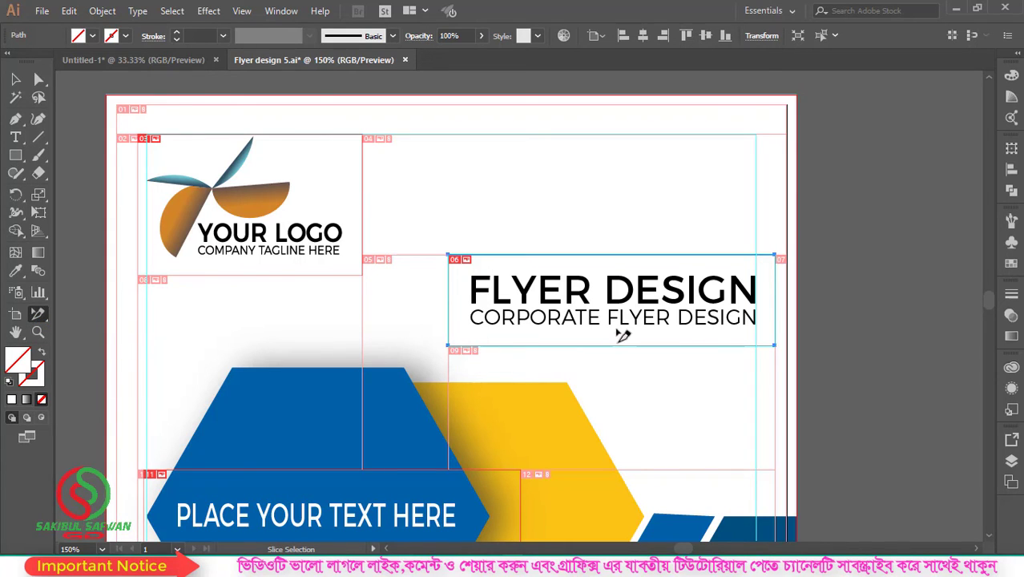
drag(618, 346, 619, 303)
drag(619, 309, 619, 306)
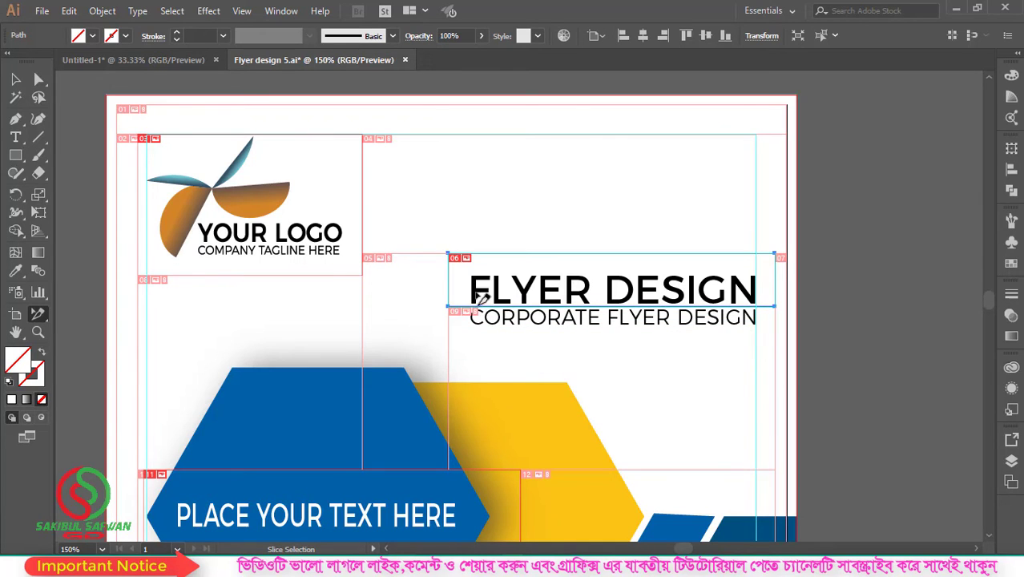
drag(464, 283, 466, 283)
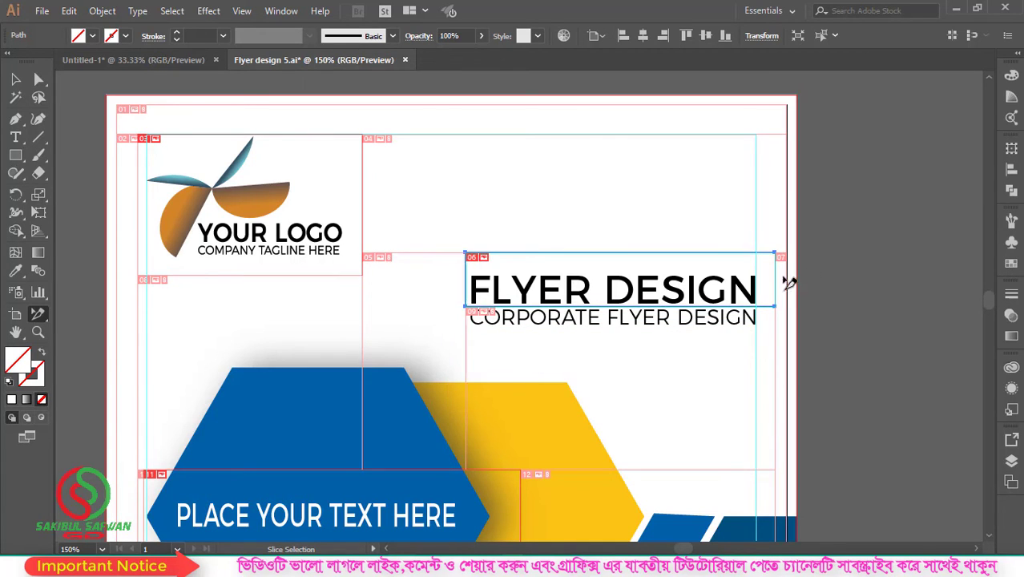
drag(768, 277, 759, 276)
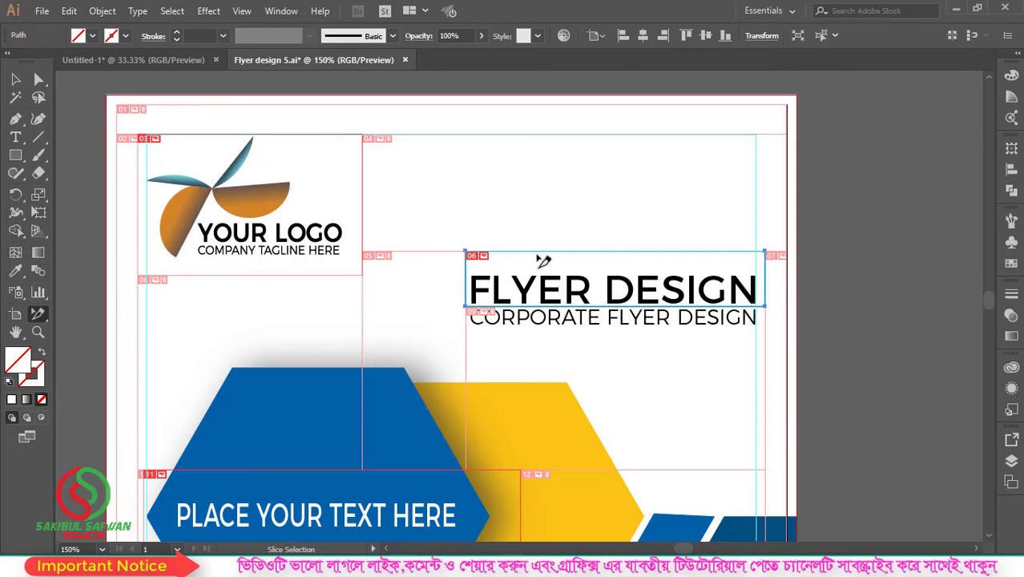
mouse_move(543, 260)
mouse_down()
mouse_move(481, 405)
mouse_move(505, 406)
mouse_move(548, 145)
mouse_move(568, 146)
mouse_move(601, 419)
mouse_up()
- Stretch slice 03 left over the logo and pull its right edge toward the middle
scroll(599, 167, down, 1)
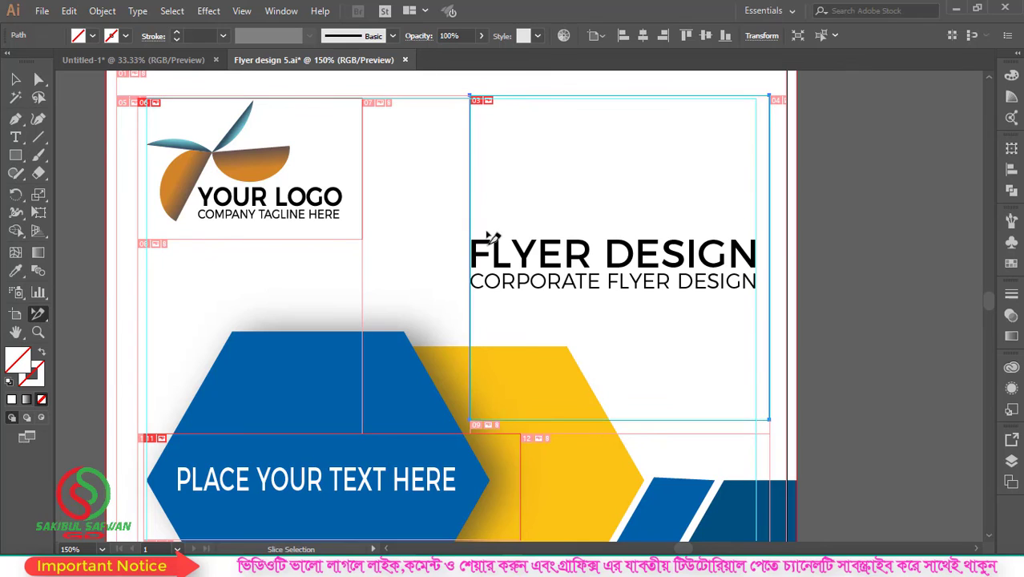
drag(474, 270, 223, 290)
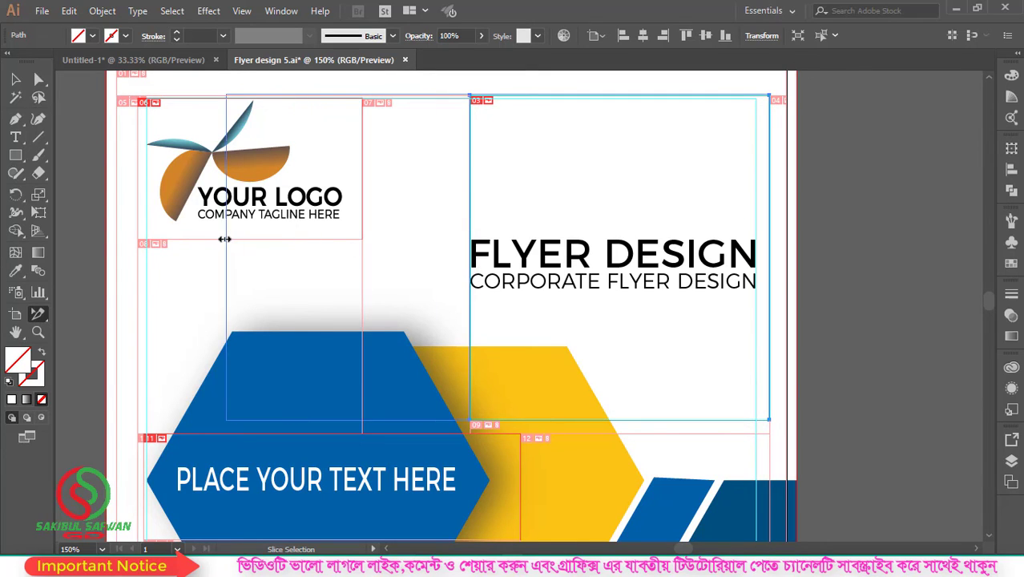
drag(778, 278, 567, 420)
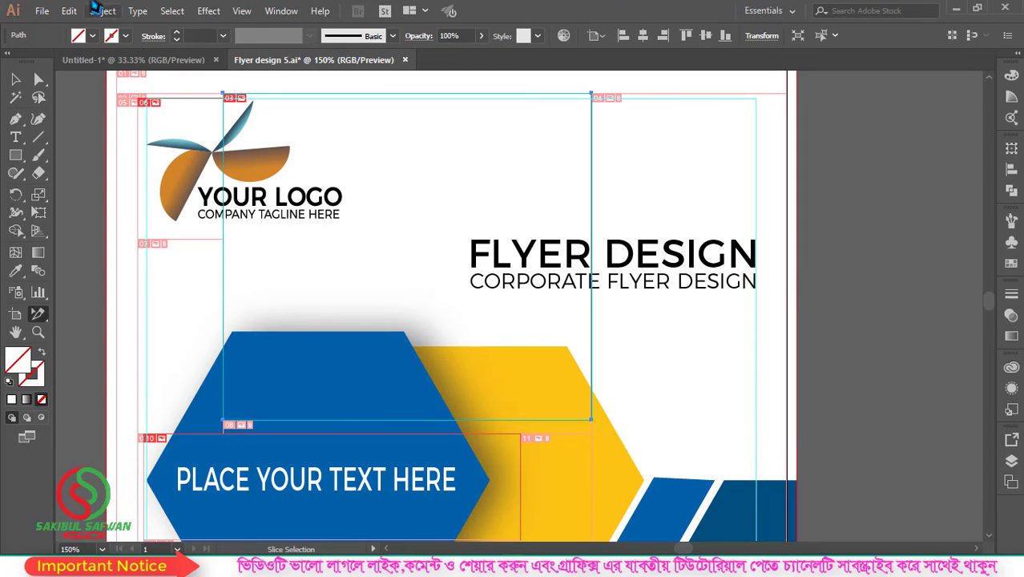
- Save the selected slice as Flyer-design-5_03.gif and preview it
click(41, 10)
click(113, 200)
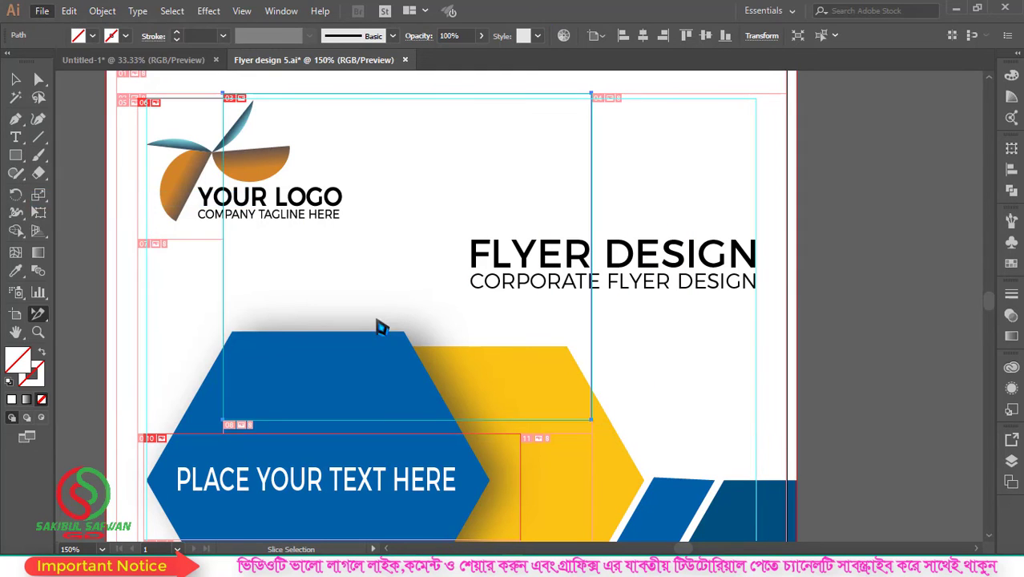
click(383, 331)
click(361, 497)
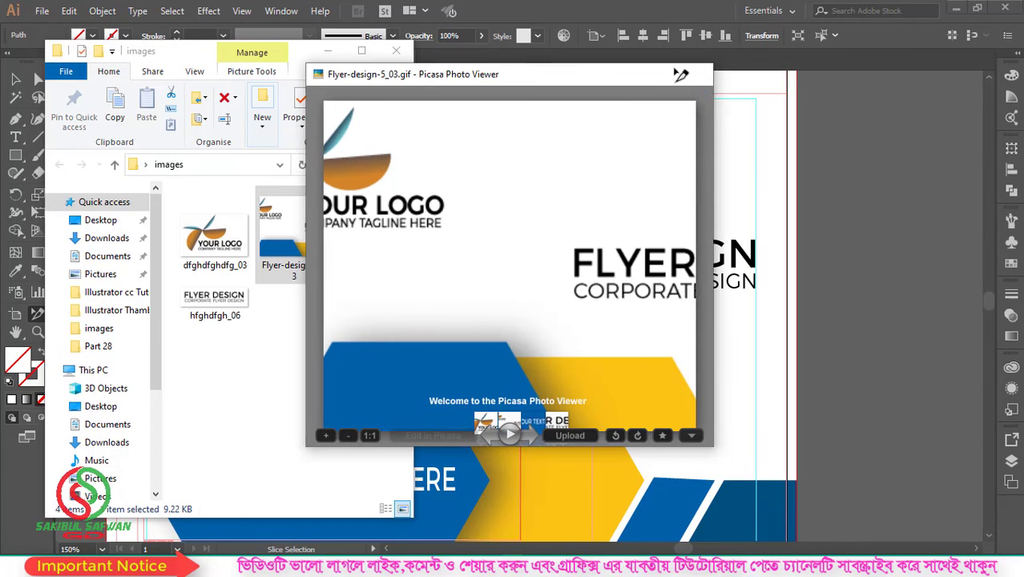
click(695, 74)
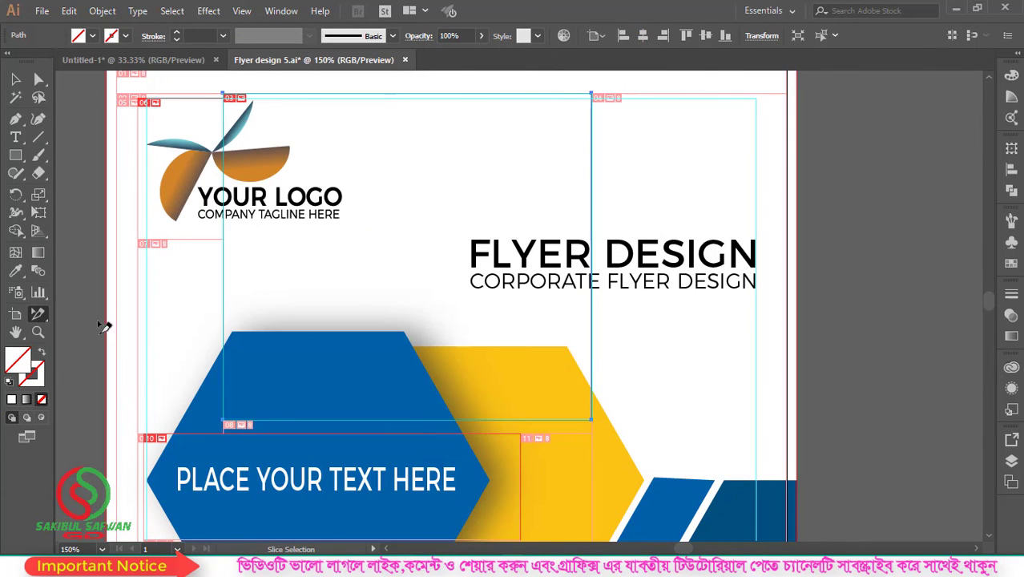